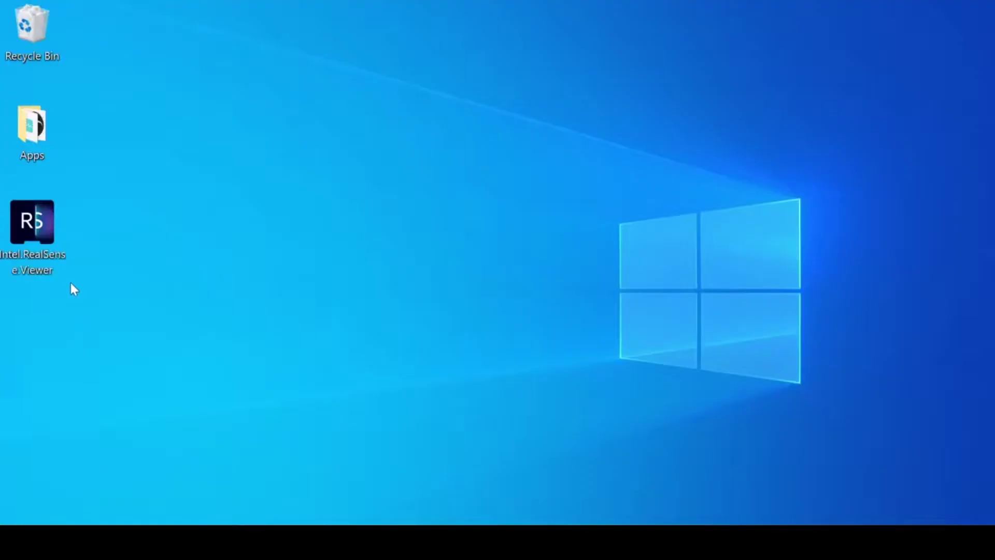
# Step: Launch Intel RealSense Viewer v2.42.0 from its desktop icon, with the D455 connected
pyautogui.doubleClick(29, 230)
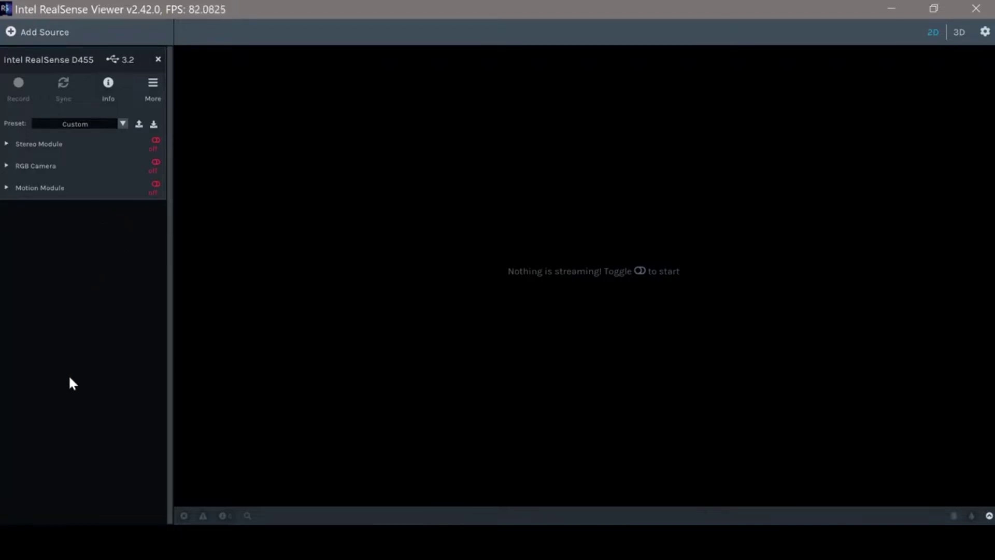
# Step: Review the Stereo Module's resolution, emitter and controls, keeping 848 x 480, 30 FPS and Laser
pyautogui.click(7, 144)
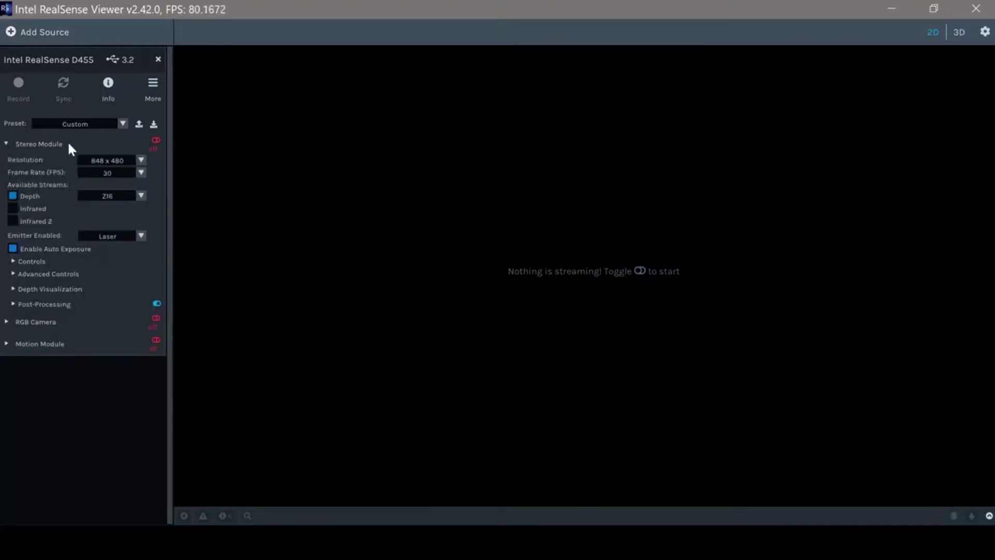
pyautogui.click(143, 158)
pyautogui.click(141, 236)
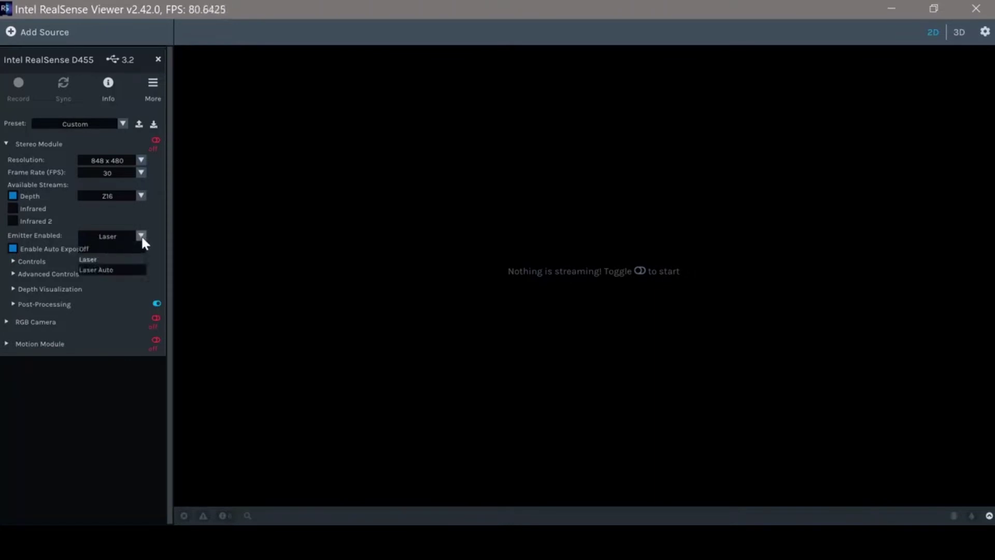
pyautogui.click(142, 238)
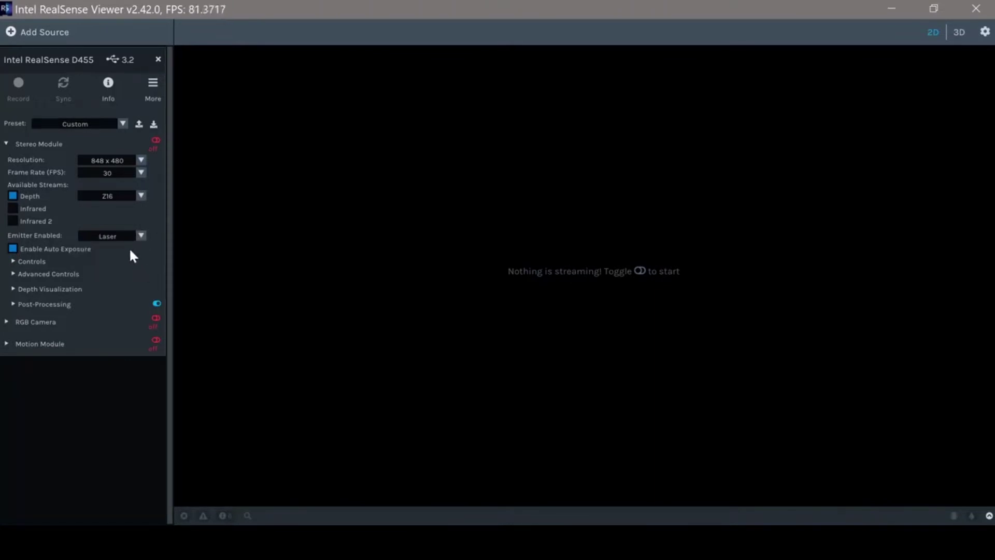
pyautogui.click(11, 260)
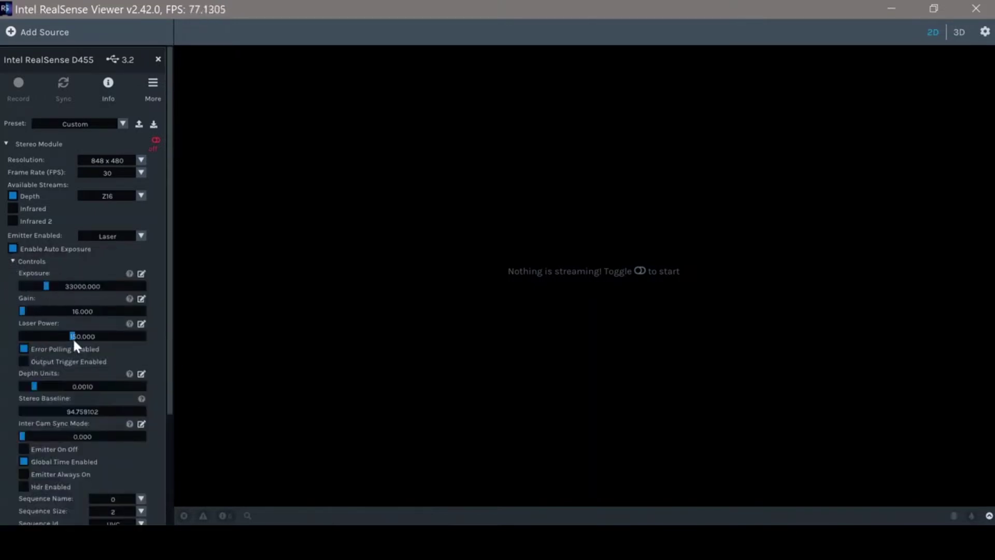
pyautogui.click(13, 262)
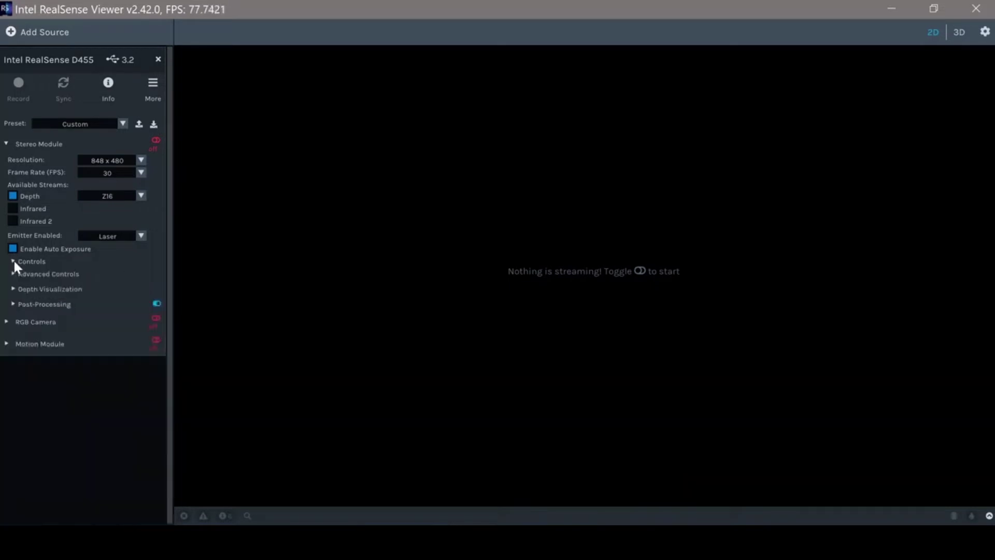
# Step: Stream depth plus RGB colour at 848 x 480, then switch to the 3D view
pyautogui.click(156, 140)
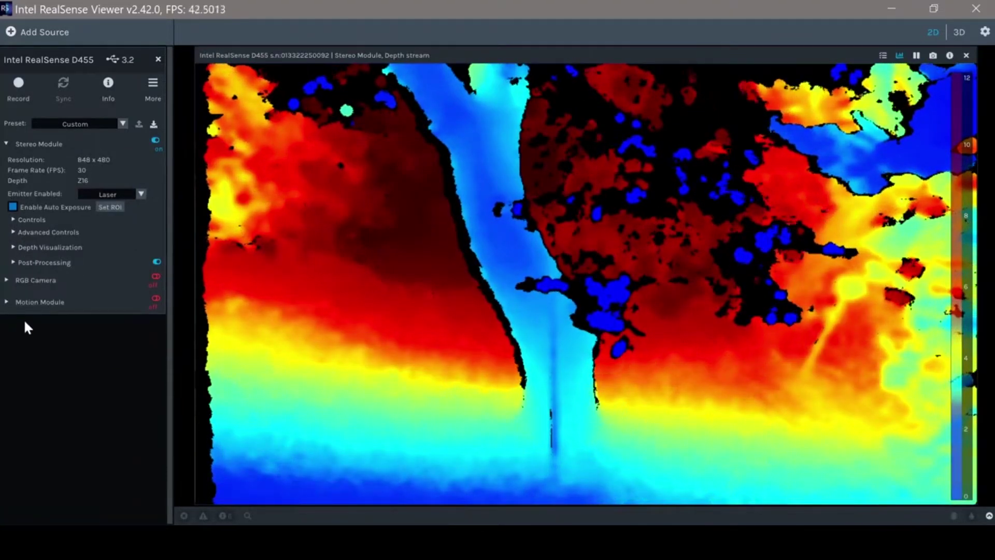
pyautogui.click(7, 278)
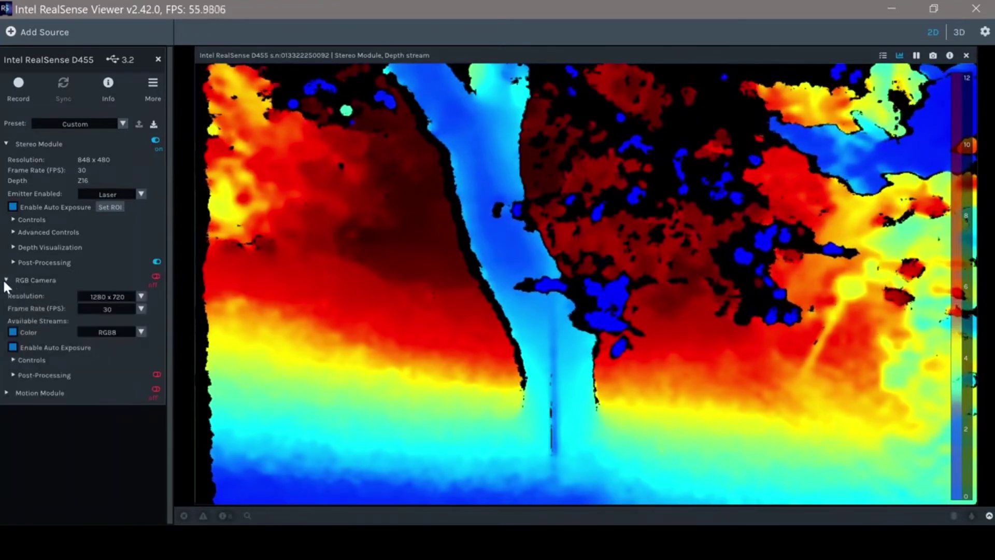
pyautogui.click(139, 296)
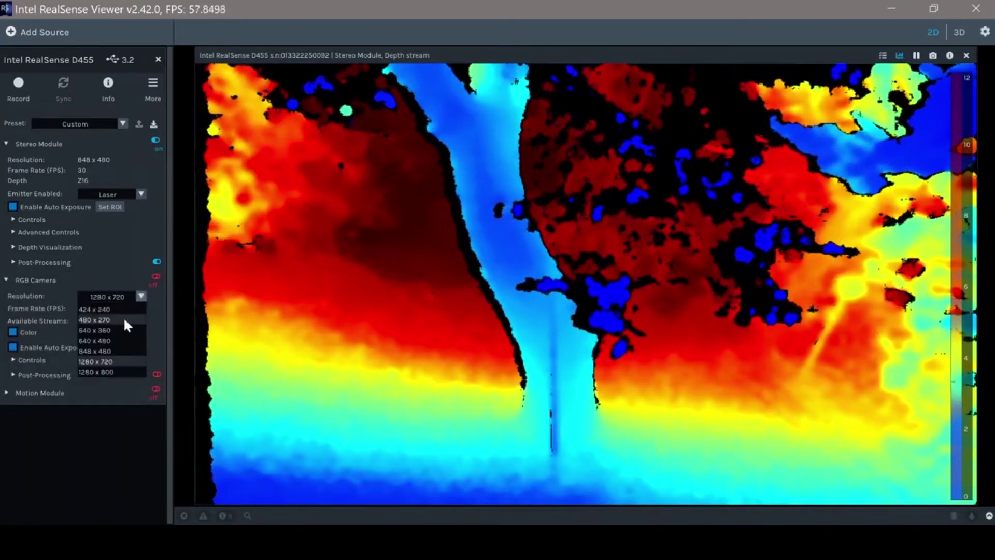
pyautogui.click(108, 351)
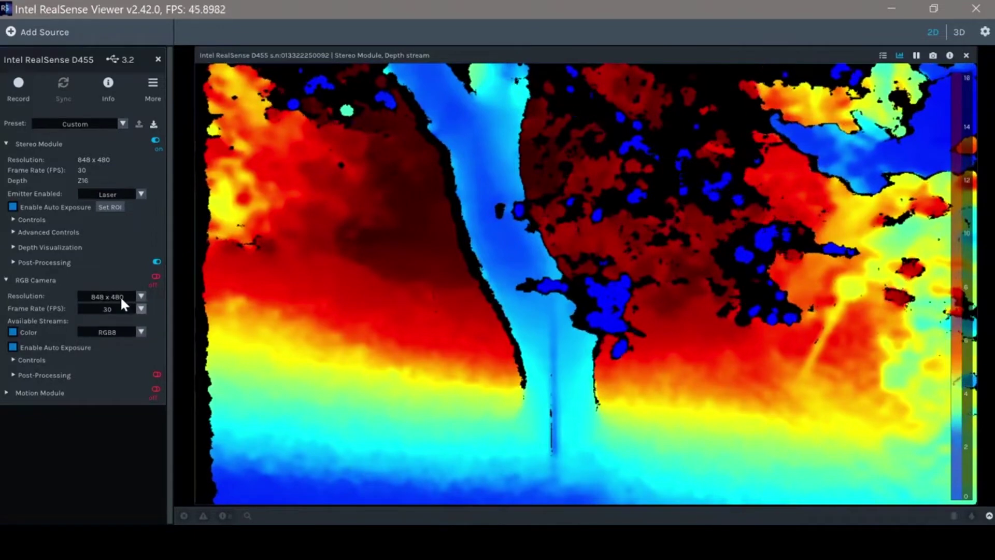
pyautogui.click(156, 276)
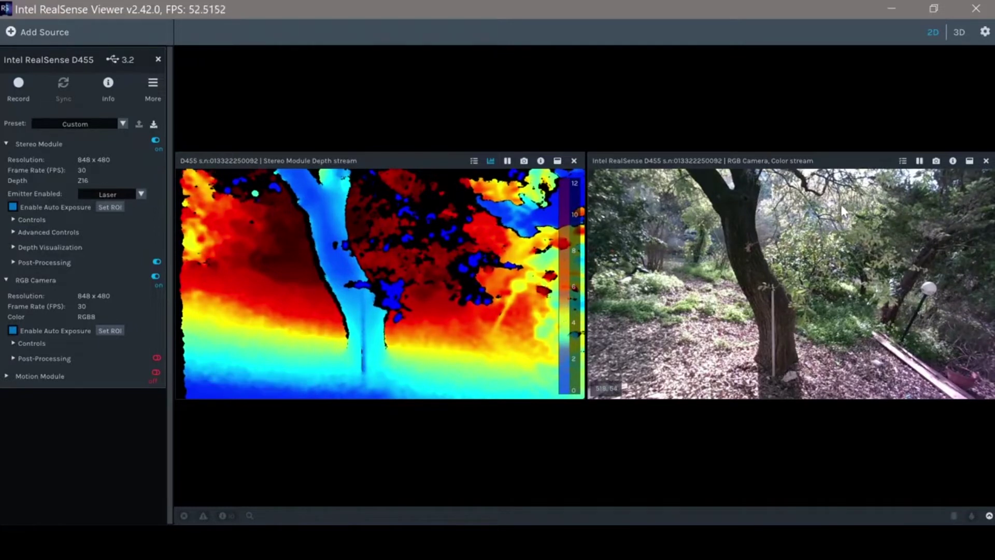
pyautogui.click(958, 32)
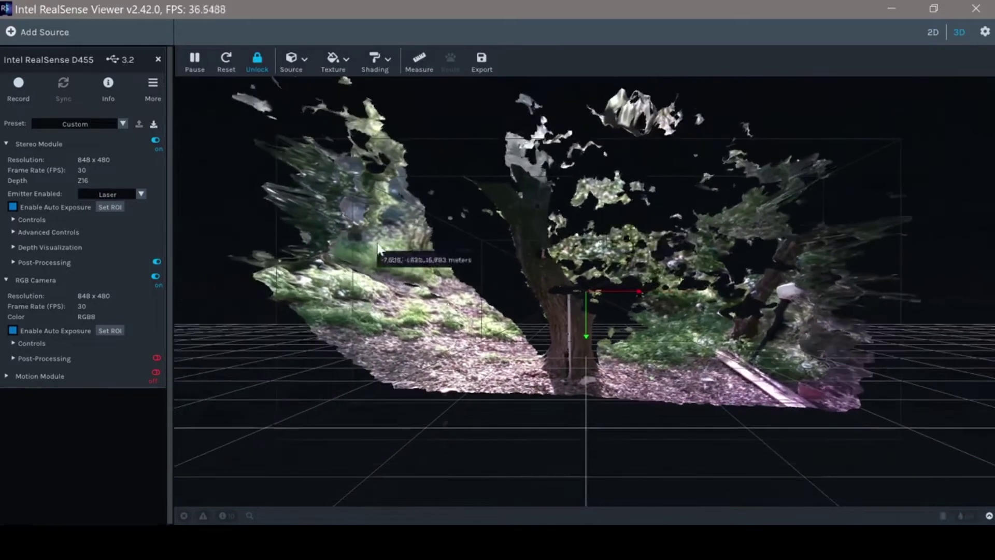
# Step: Render the 3D scene with Raw Point-Cloud shading instead of the lit mesh
pyautogui.moveTo(413, 245)
pyautogui.mouseDown()
pyautogui.moveTo(540, 257)
pyautogui.moveTo(547, 242)
pyautogui.moveTo(446, 254)
pyautogui.moveTo(346, 223)
pyautogui.moveTo(415, 203)
pyautogui.moveTo(415, 193)
pyautogui.mouseUp()
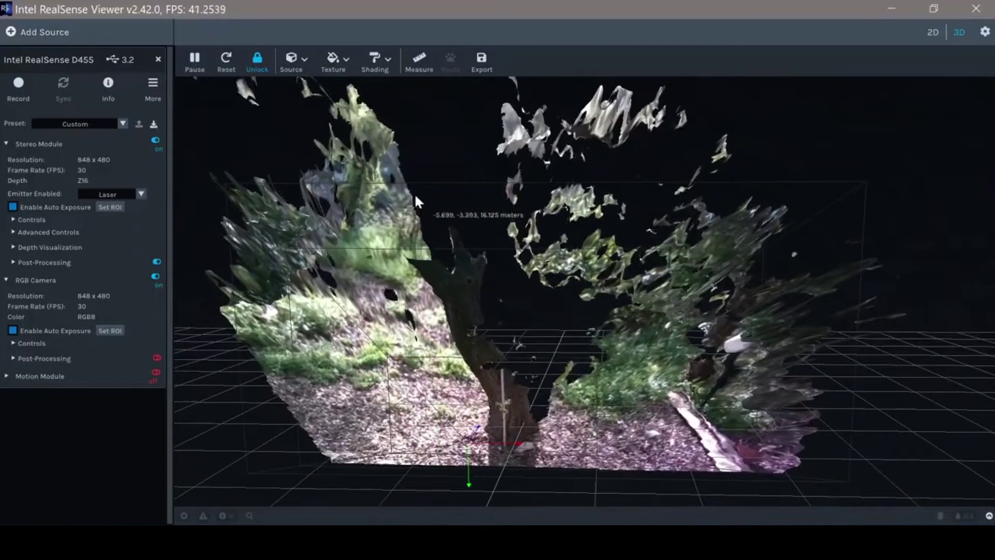
pyautogui.click(390, 66)
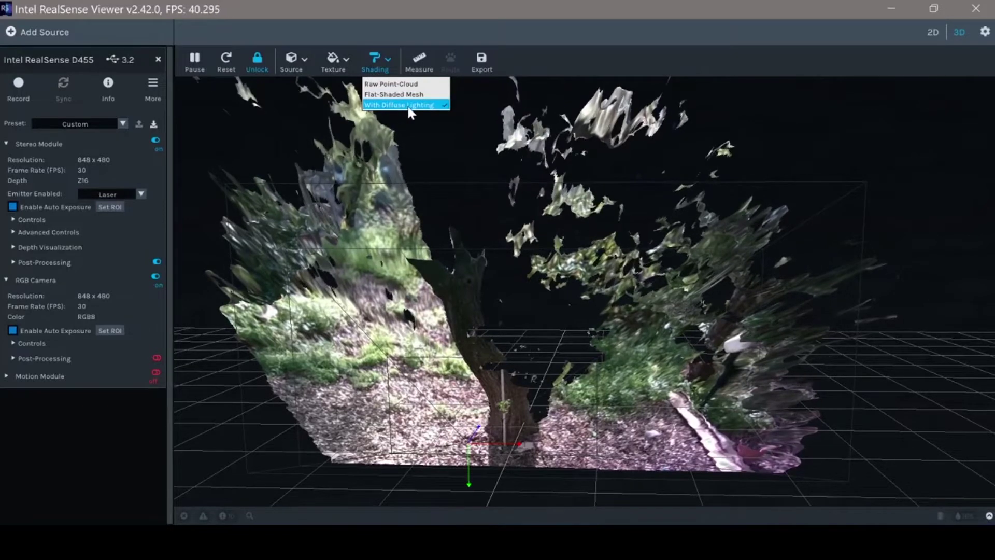
pyautogui.click(393, 85)
pyautogui.moveTo(501, 308)
pyautogui.mouseDown()
pyautogui.moveTo(609, 311)
pyautogui.moveTo(492, 322)
pyautogui.mouseUp()
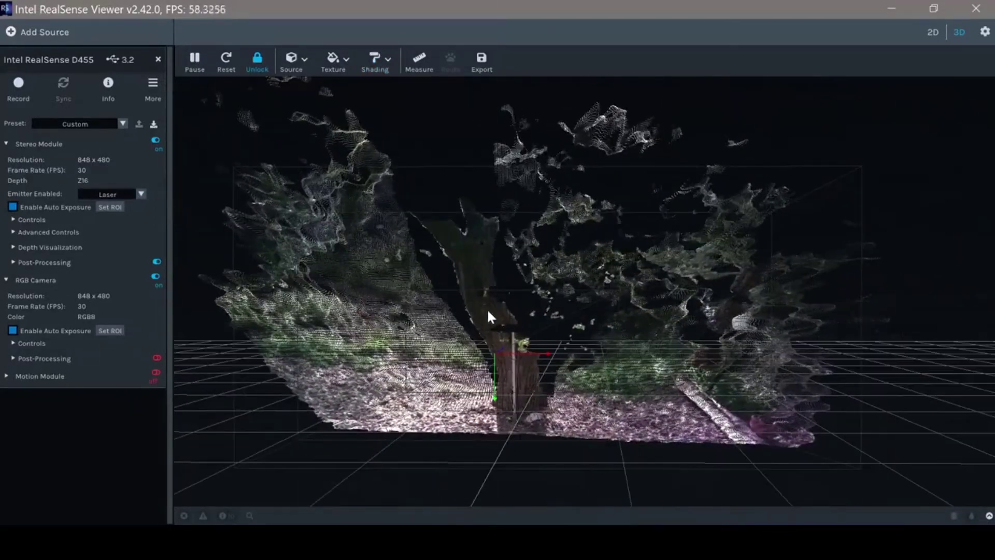
# Step: Colour the point cloud with the D455 Depth texture and apply the High Accuracy preset
pyautogui.click(346, 70)
pyautogui.click(363, 84)
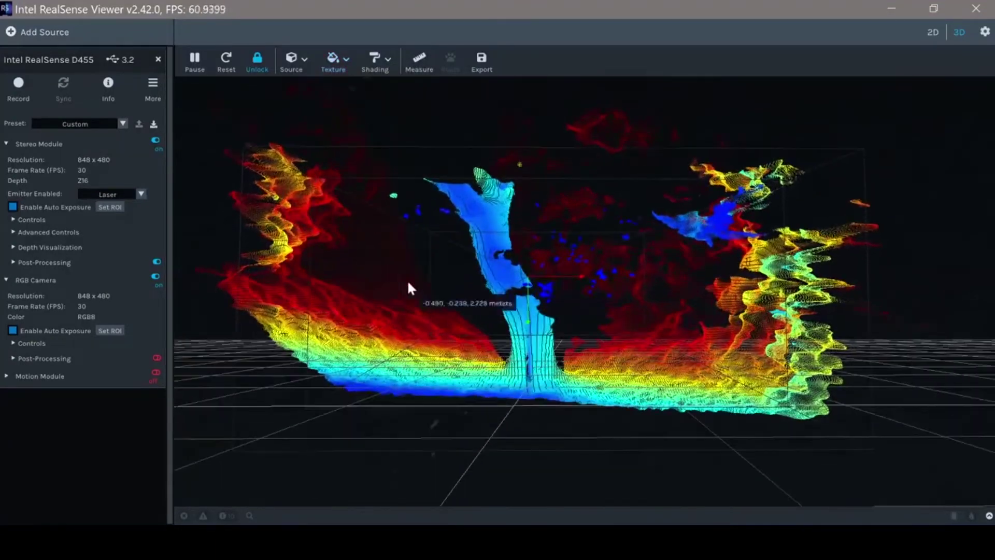
pyautogui.moveTo(406, 279); pyautogui.dragTo(356, 280)
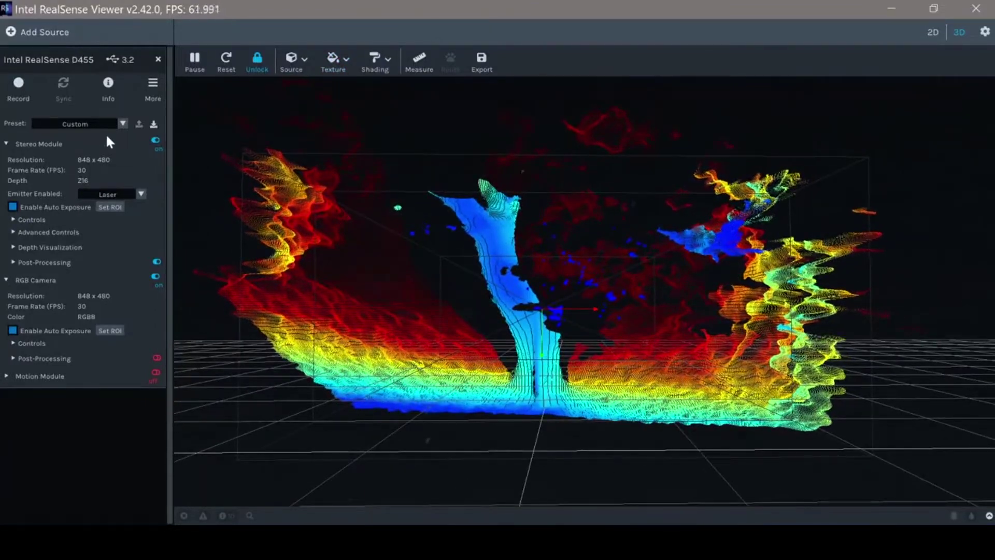
pyautogui.click(122, 126)
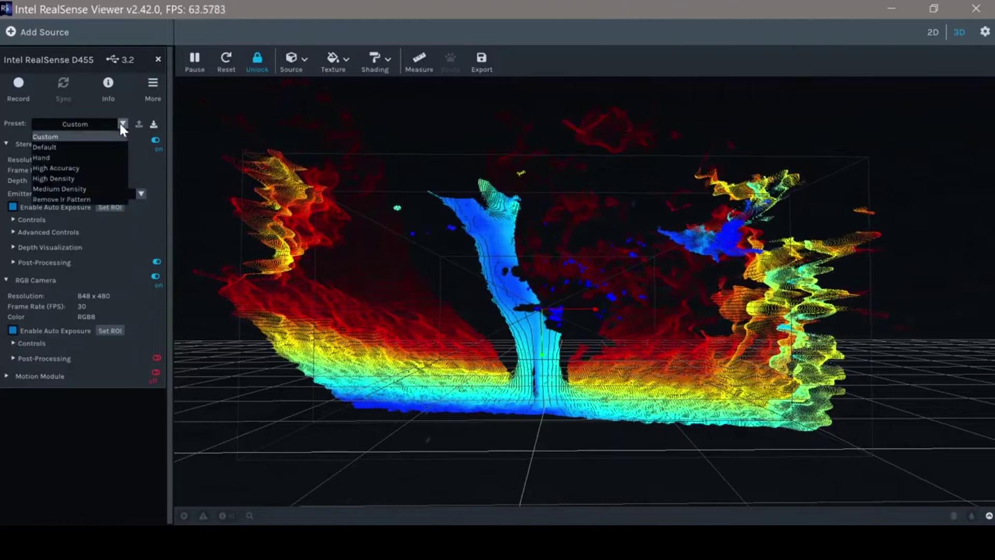
pyautogui.click(86, 169)
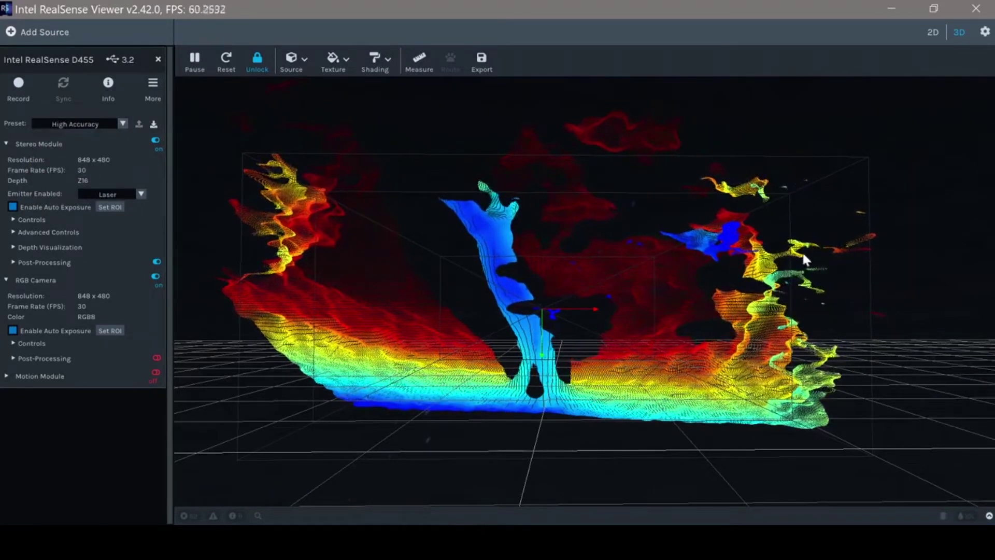
# Step: Reset the depth preset to Default, return to the 3D point cloud, and list post-processing filters
pyautogui.moveTo(412, 269); pyautogui.dragTo(518, 331)
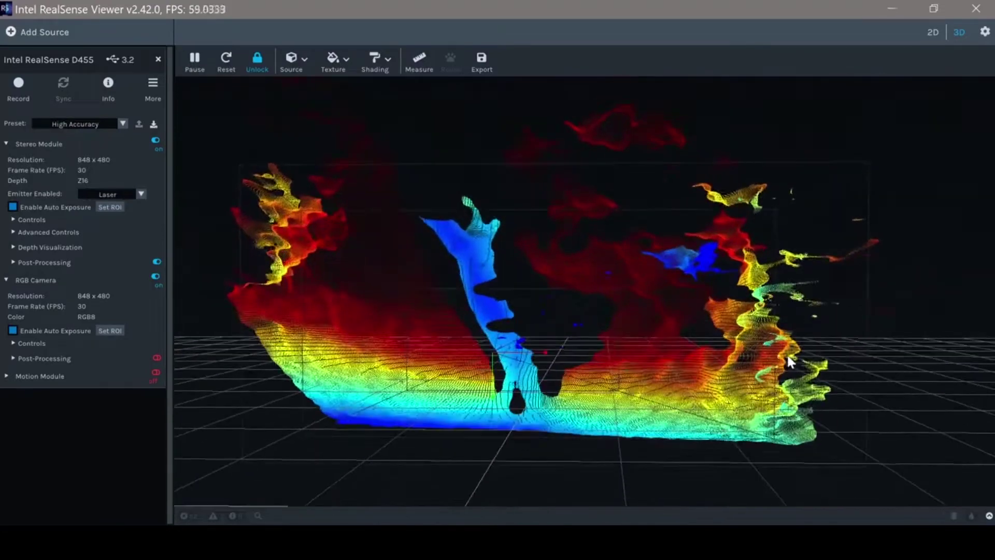
pyautogui.moveTo(262, 322); pyautogui.dragTo(300, 367)
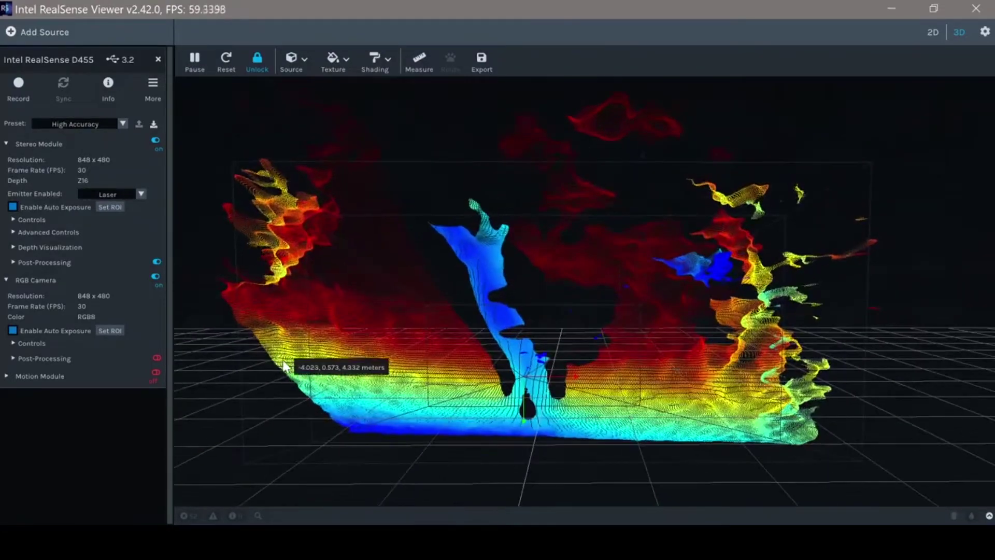
pyautogui.click(933, 32)
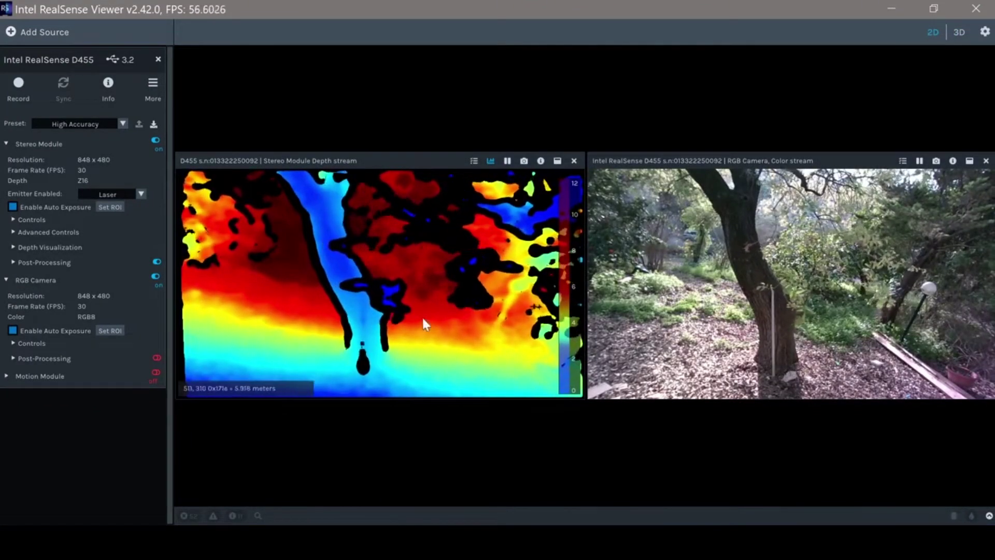
pyautogui.click(122, 124)
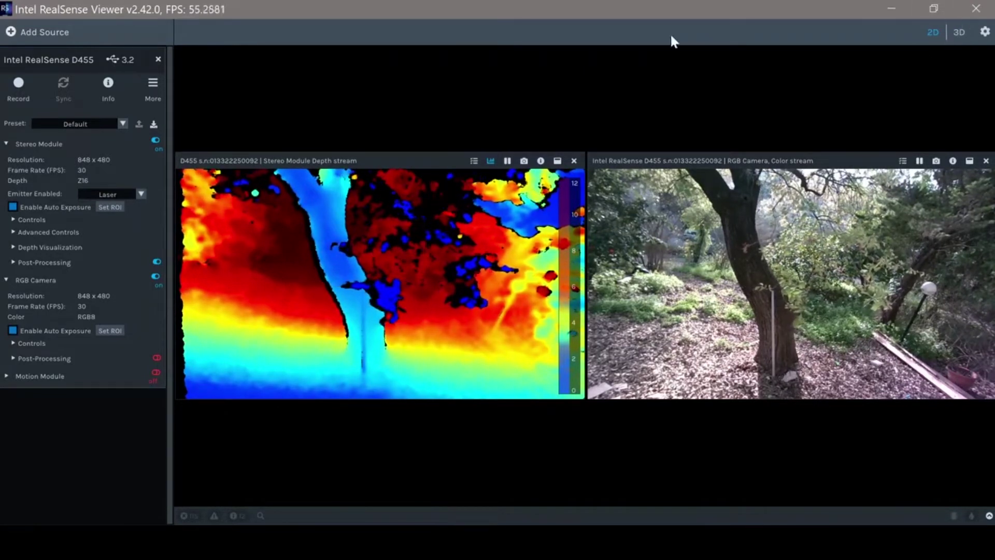
pyautogui.click(959, 34)
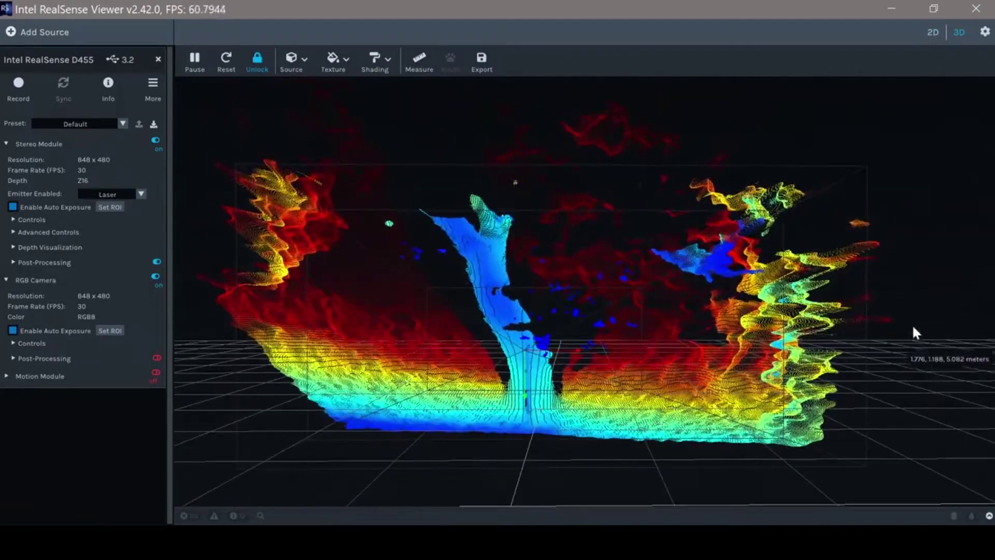
pyautogui.moveTo(912, 325); pyautogui.dragTo(624, 285)
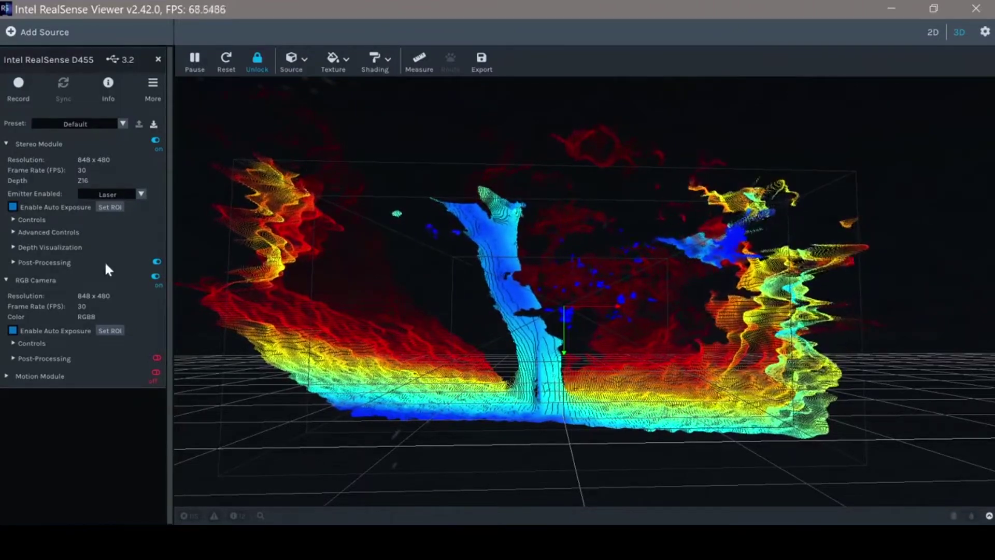
pyautogui.click(12, 262)
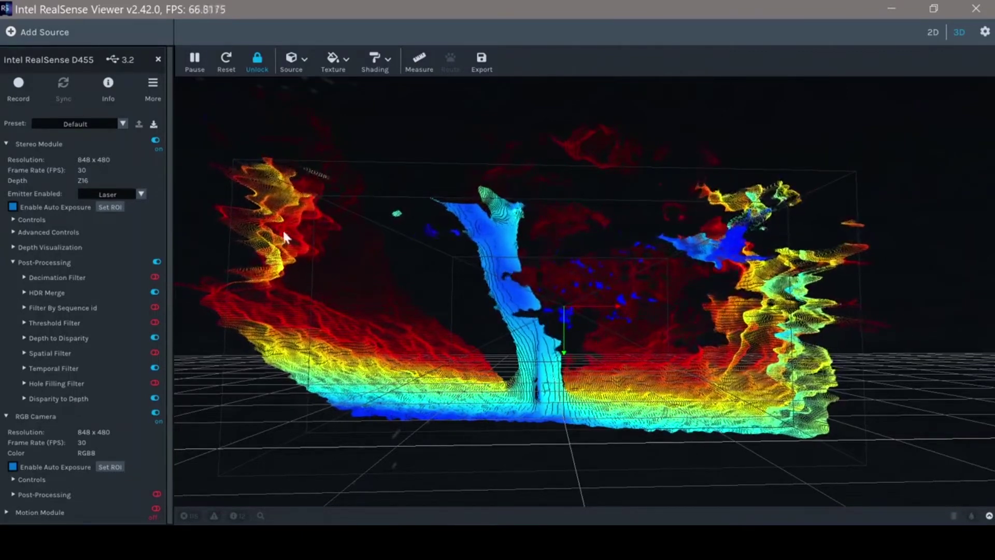
# Step: Stop the depth stream and change its frame rate from 30 to 90 FPS
pyautogui.moveTo(432, 195); pyautogui.dragTo(422, 235)
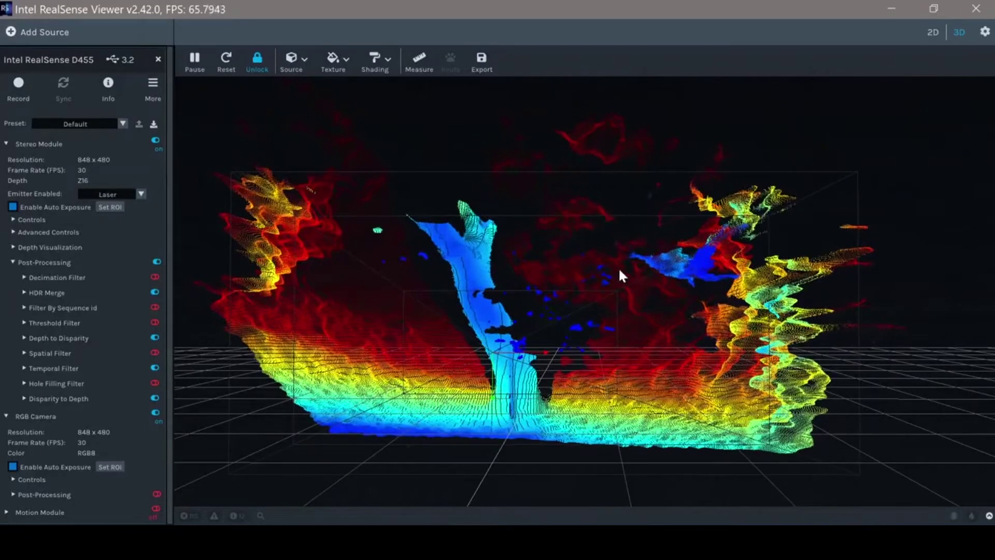
pyautogui.moveTo(991, 360); pyautogui.dragTo(965, 328)
pyautogui.moveTo(381, 443); pyautogui.dragTo(206, 322)
pyautogui.click(155, 145)
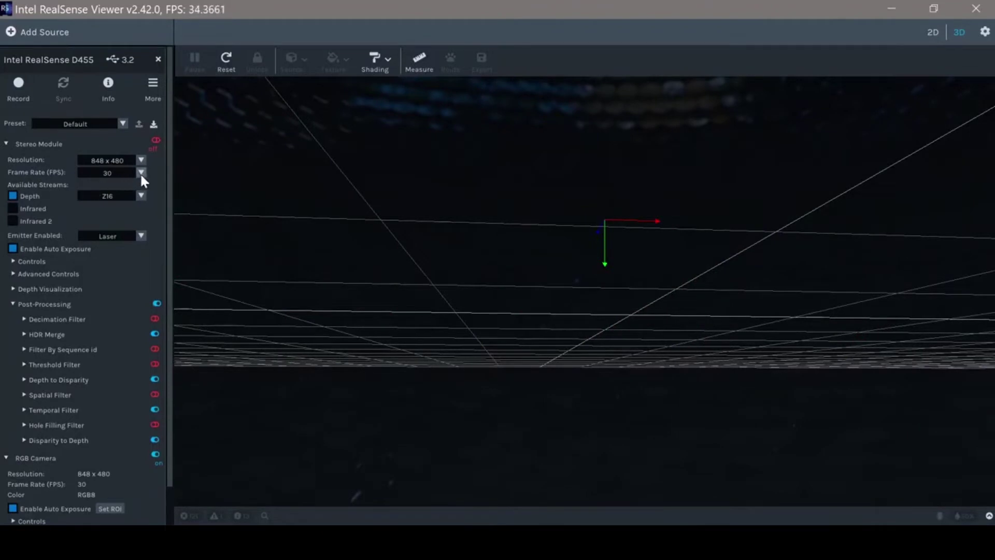
pyautogui.click(141, 173)
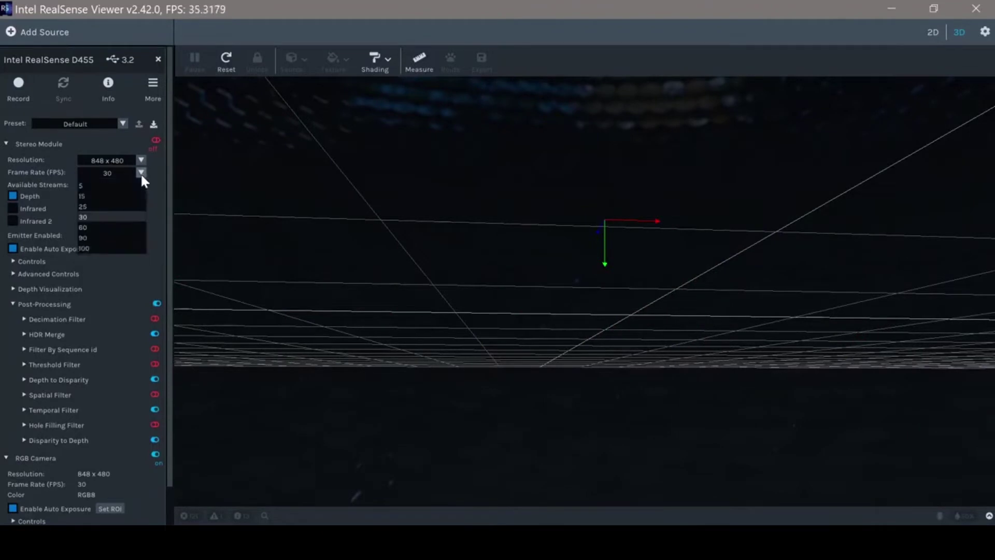
pyautogui.click(102, 238)
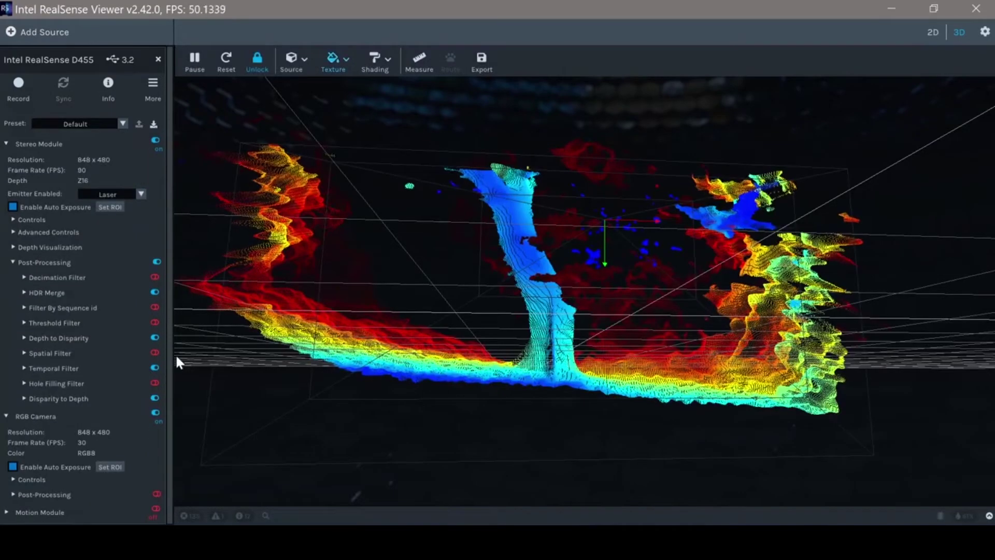
pyautogui.click(155, 267)
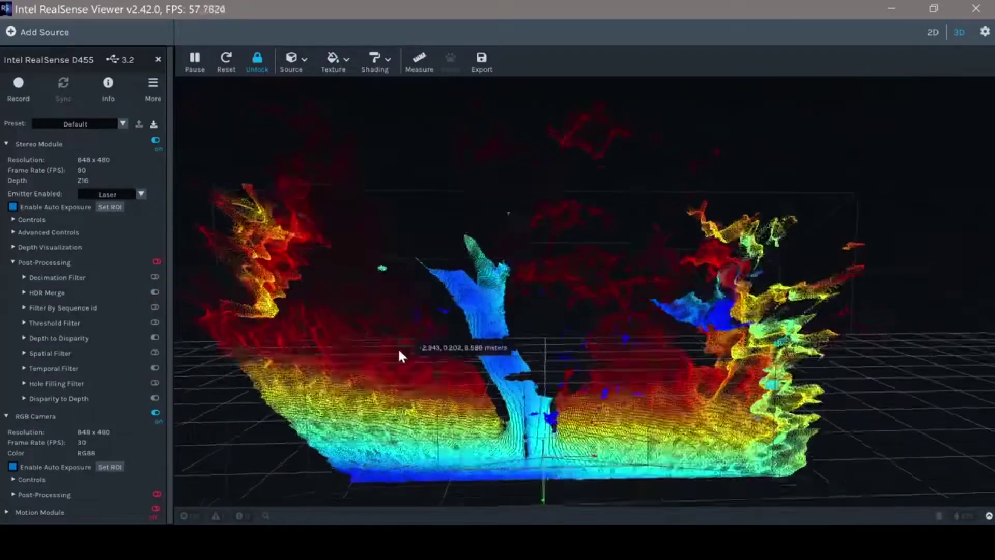
pyautogui.moveTo(397, 347); pyautogui.dragTo(433, 394)
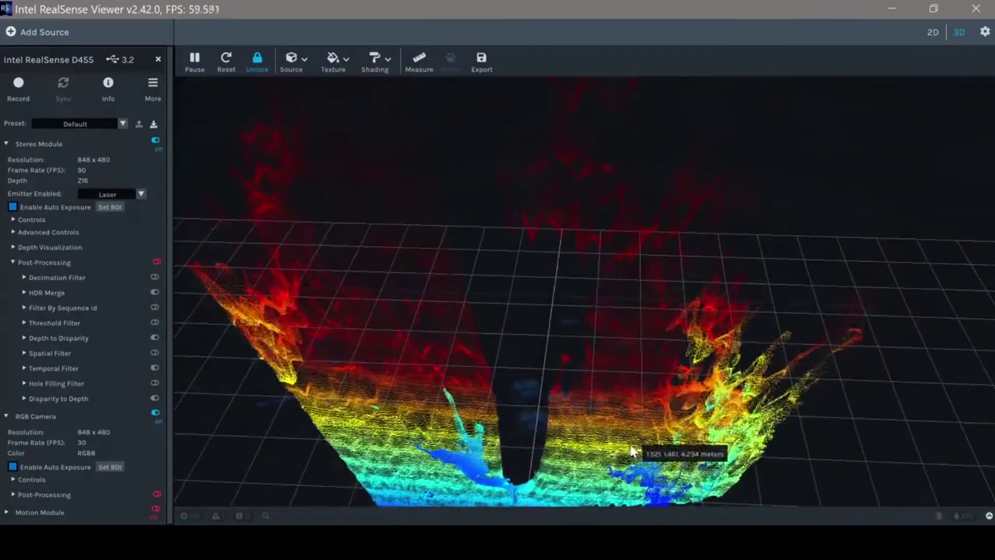
pyautogui.moveTo(643, 450); pyautogui.dragTo(666, 329)
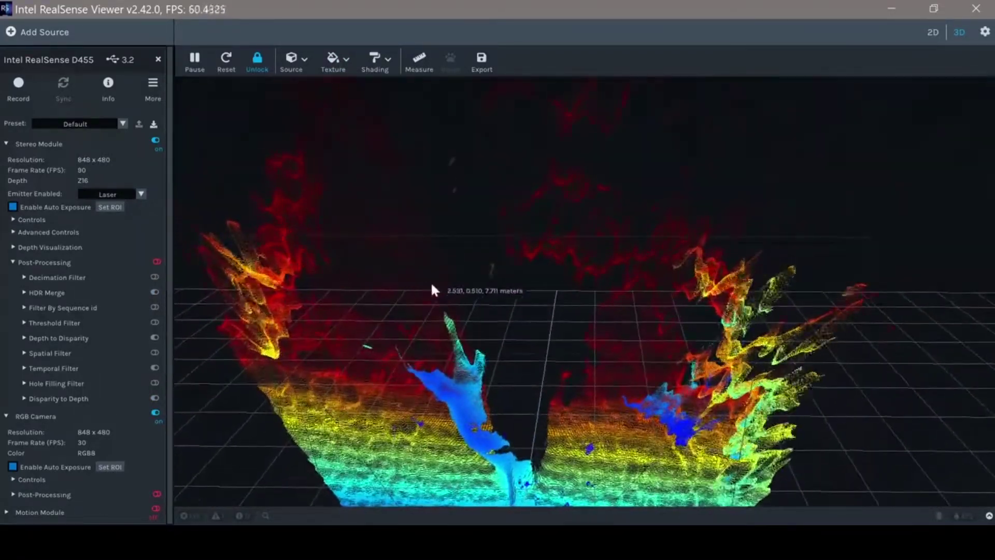
pyautogui.moveTo(435, 289); pyautogui.dragTo(465, 318)
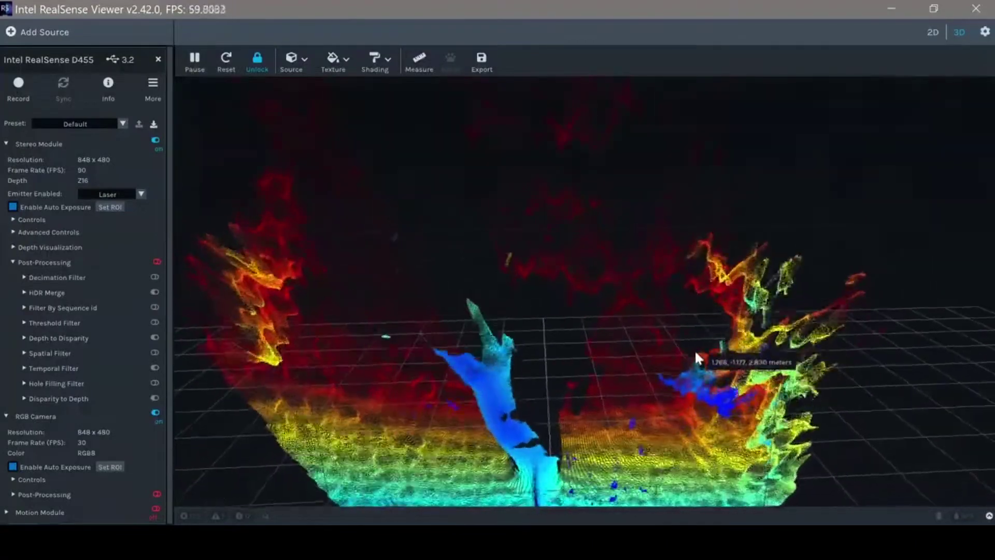
pyautogui.moveTo(772, 282); pyautogui.dragTo(751, 341)
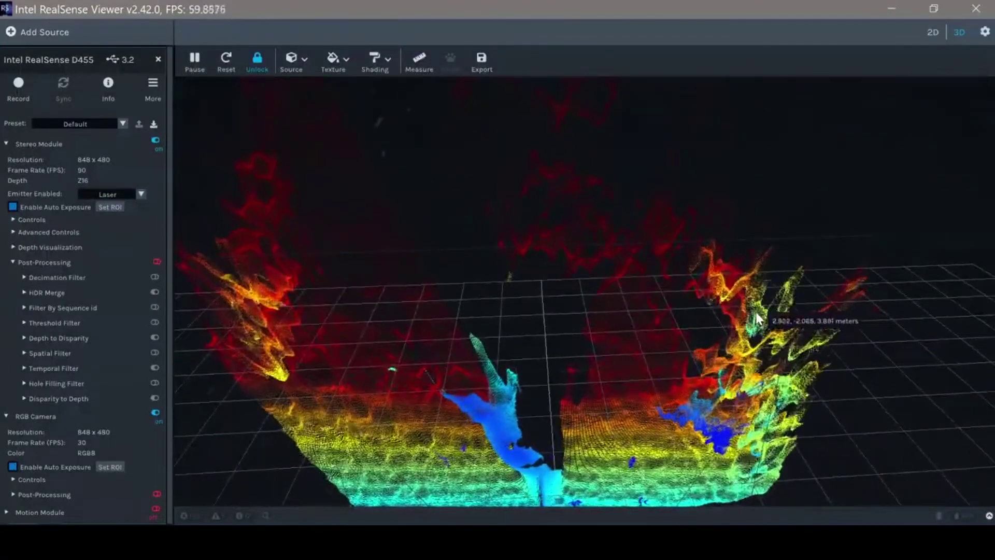
pyautogui.click(156, 262)
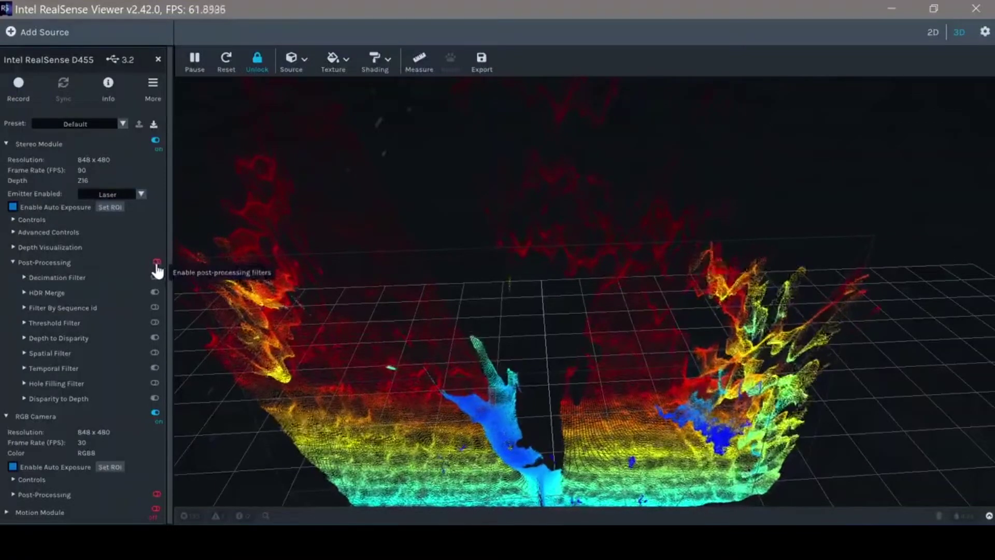
pyautogui.moveTo(501, 461); pyautogui.dragTo(573, 245)
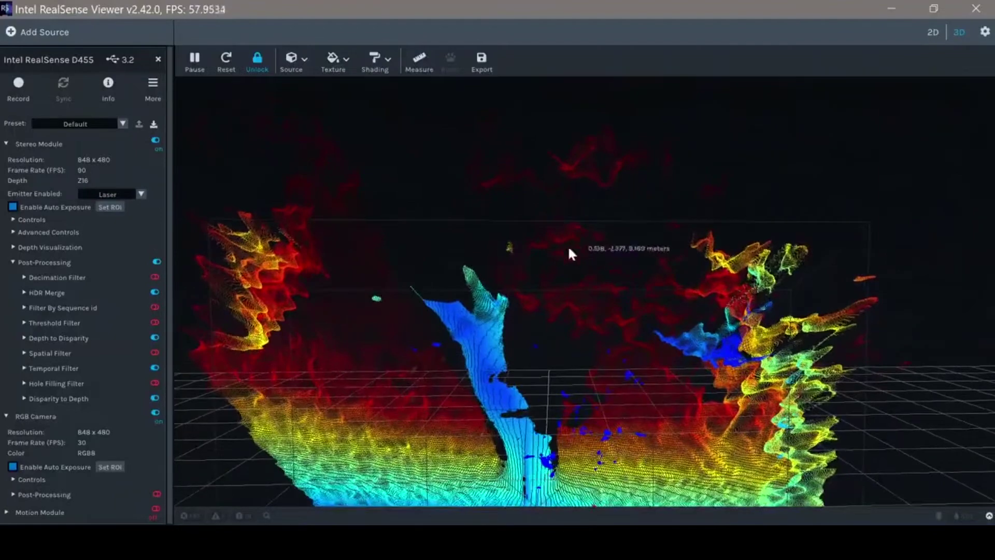
pyautogui.moveTo(604, 444); pyautogui.dragTo(550, 249)
pyautogui.moveTo(439, 291); pyautogui.dragTo(645, 359)
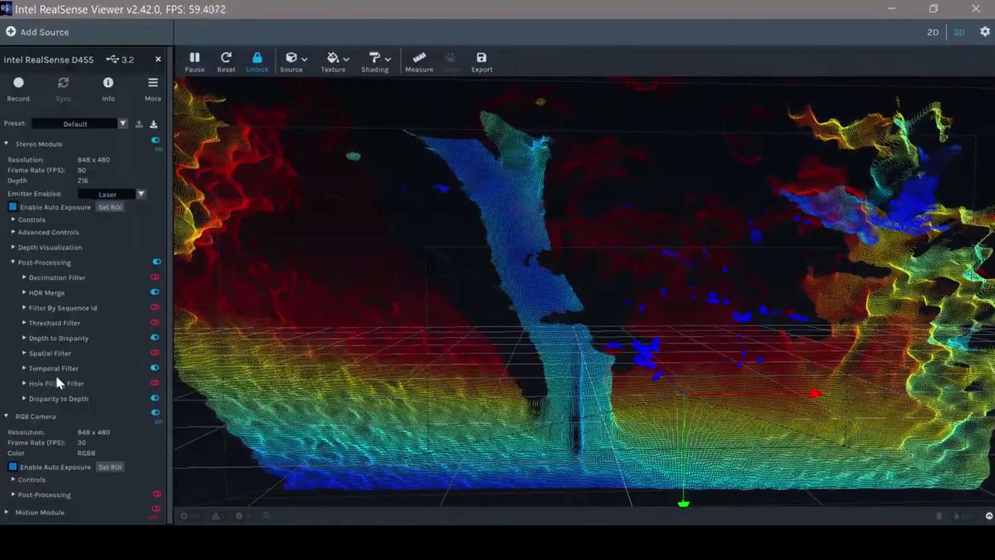
# Step: Show the Temporal Filter's settings (Smooth Alpha 0.1500, Smooth Delta 100.000), keeping it enabled
pyautogui.click(24, 368)
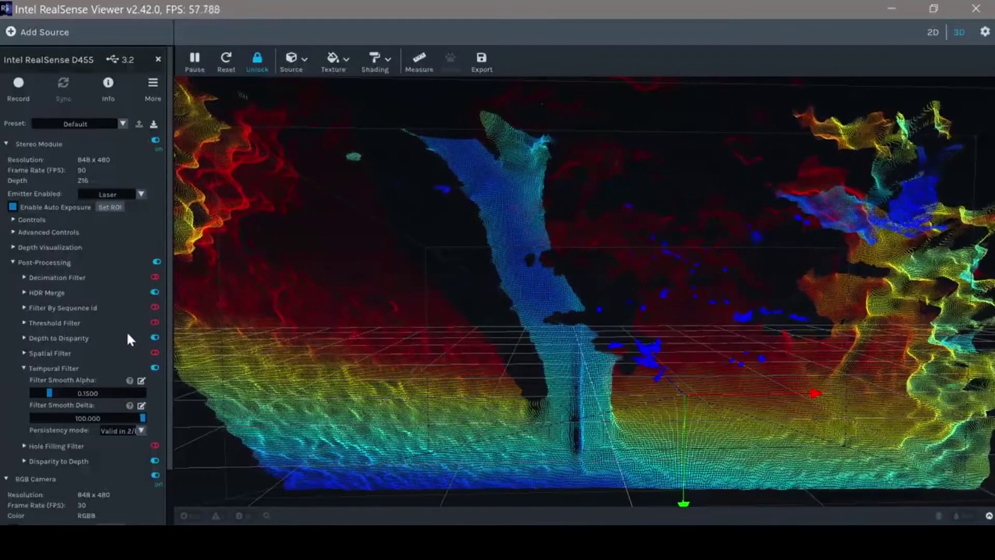
pyautogui.click(155, 369)
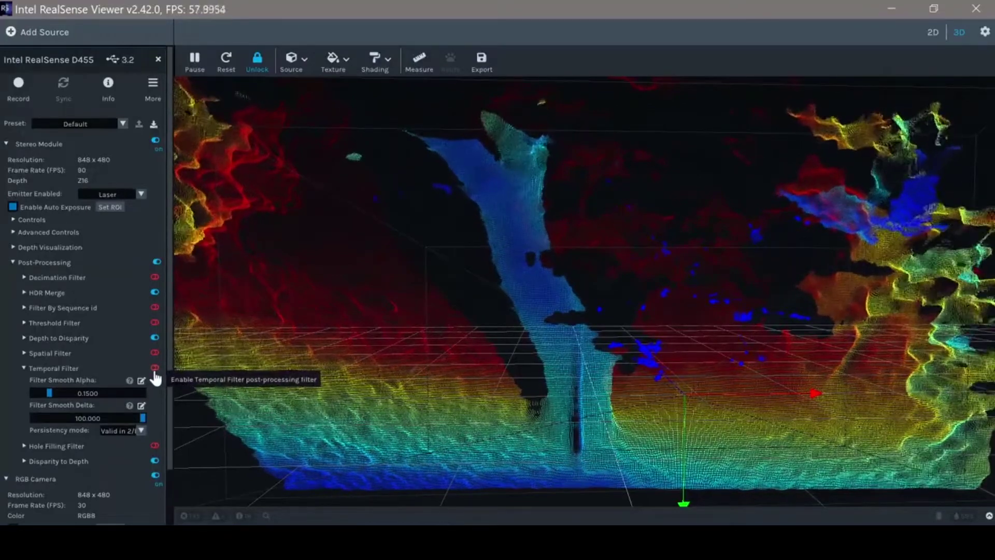
pyautogui.click(155, 369)
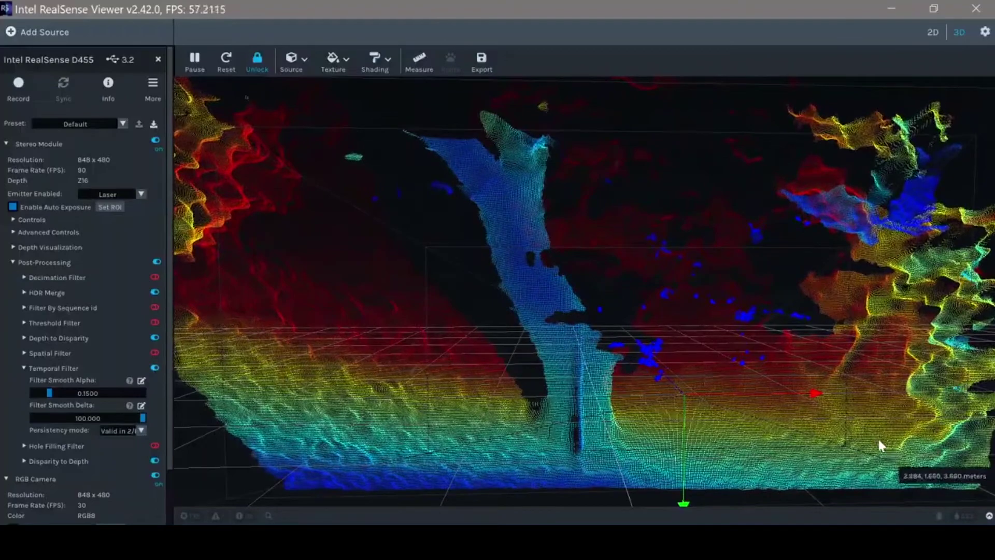
pyautogui.moveTo(878, 437); pyautogui.dragTo(855, 384)
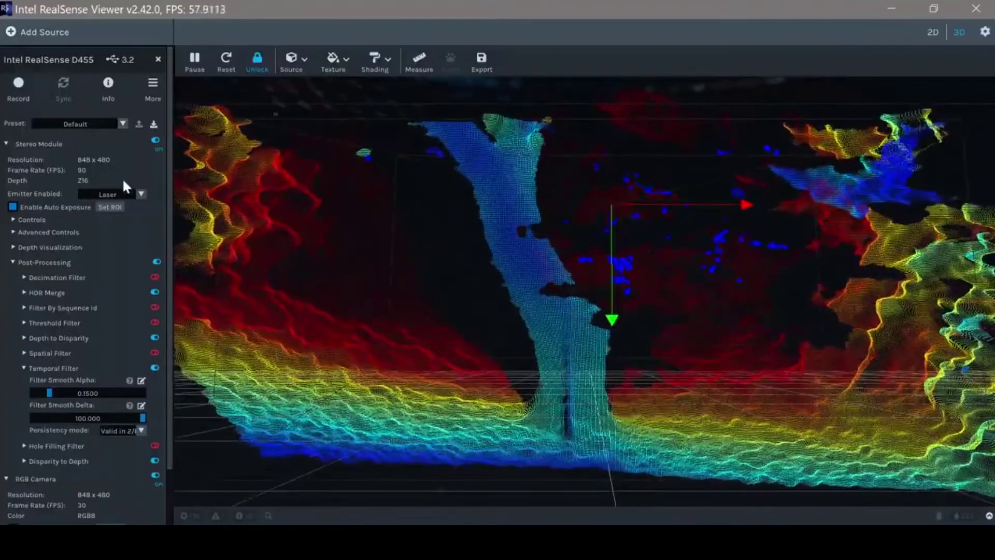
pyautogui.moveTo(352, 216); pyautogui.dragTo(339, 271)
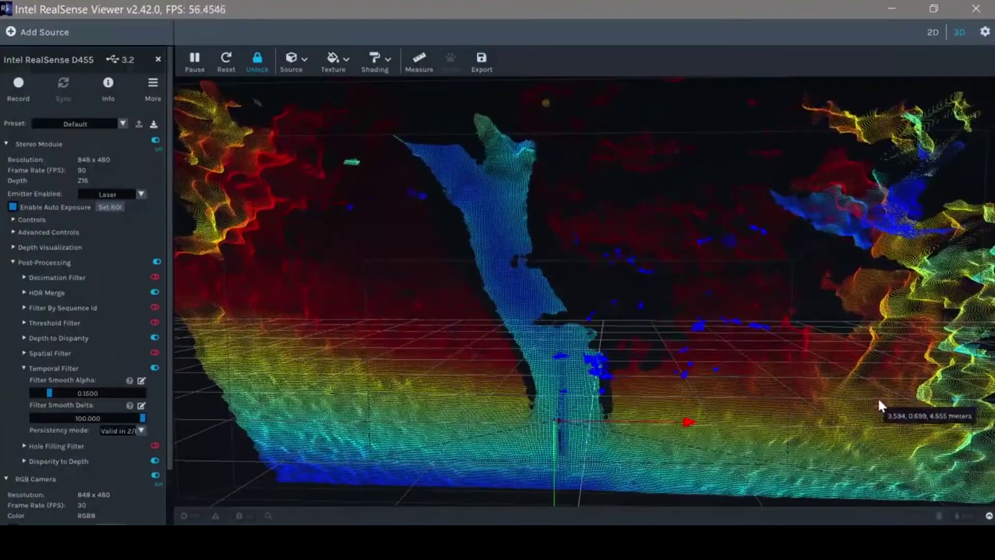
pyautogui.click(11, 219)
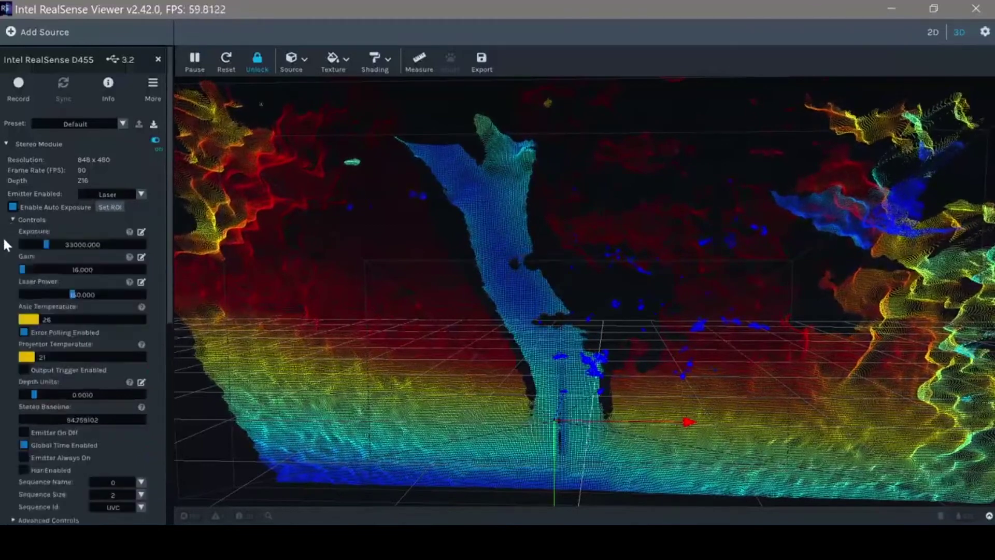
pyautogui.click(11, 220)
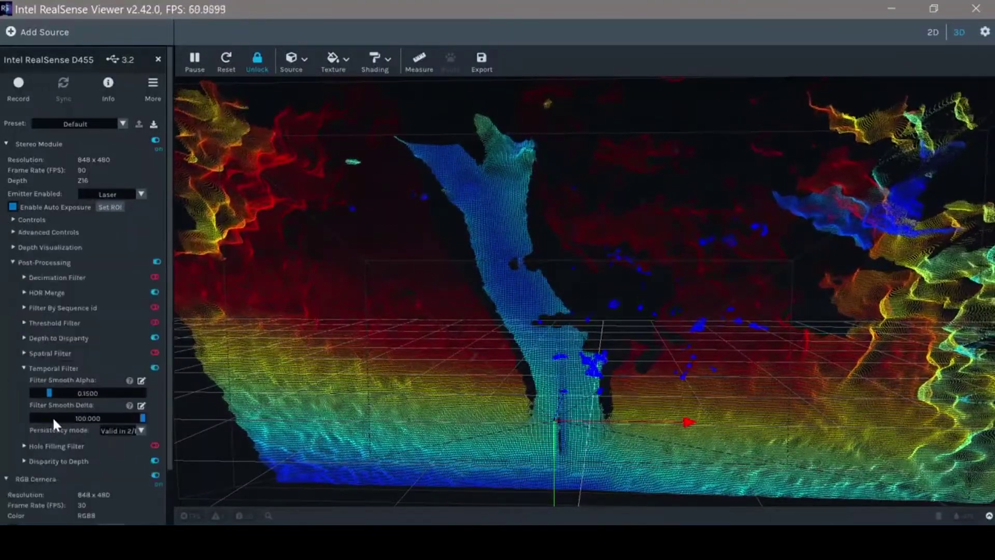